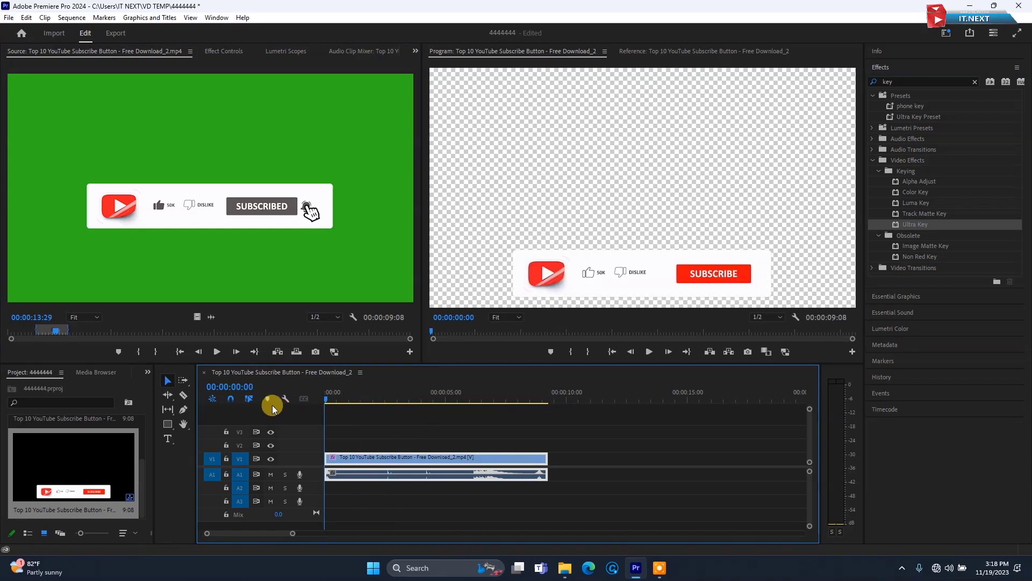
Preview and scrub the keyed subscribe clip to check the key before exporting
{"action": "key", "text": "space"}
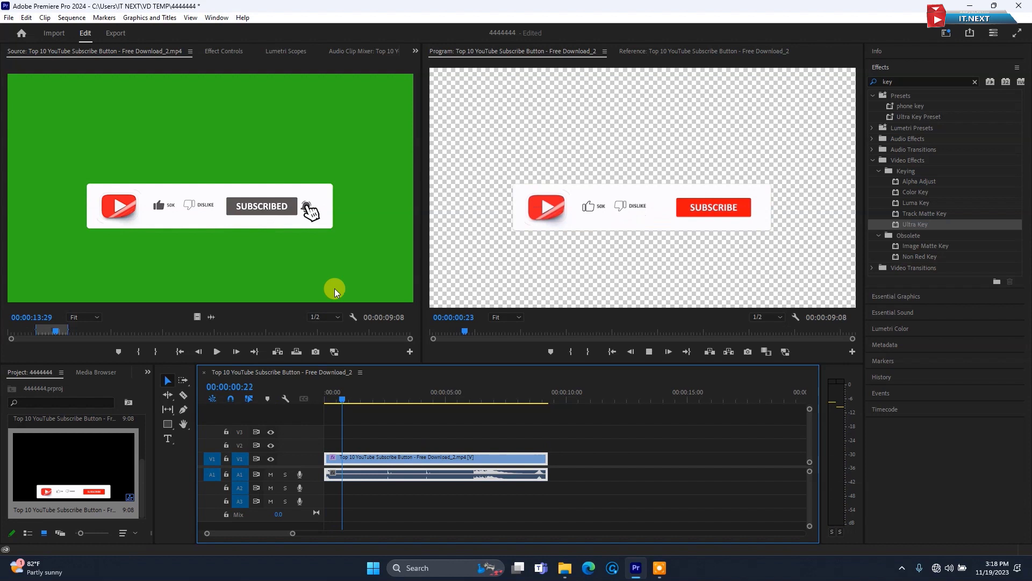
{"action": "left_click", "coordinate": [366, 401]}
{"action": "left_click_drag", "start_coordinate": [366, 401], "coordinate": [392, 401]}
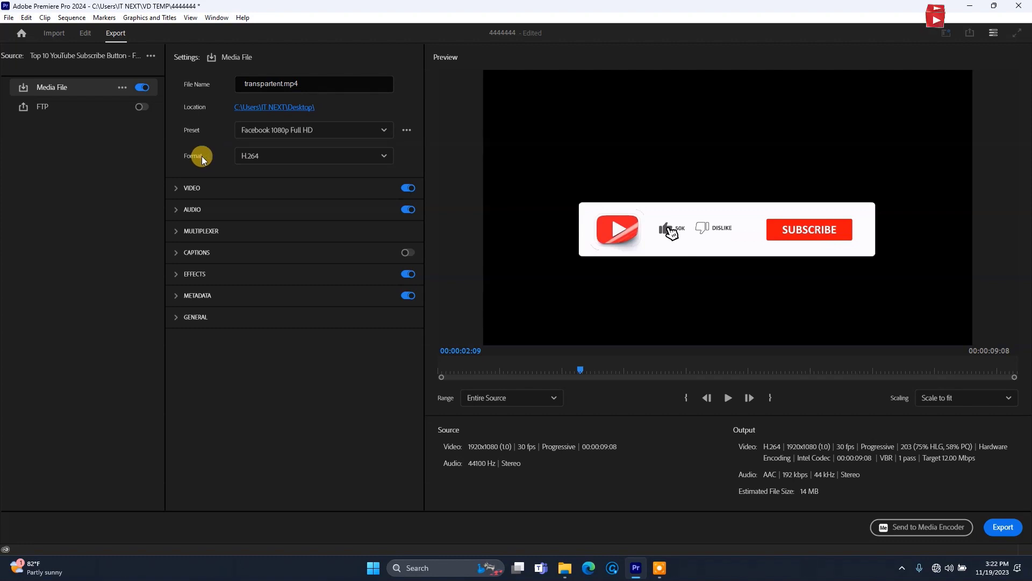
Set the export format to QuickTime, giving transparent.mov the CineForm RGB 12-bit alpha preset
{"action": "left_click", "coordinate": [274, 157]}
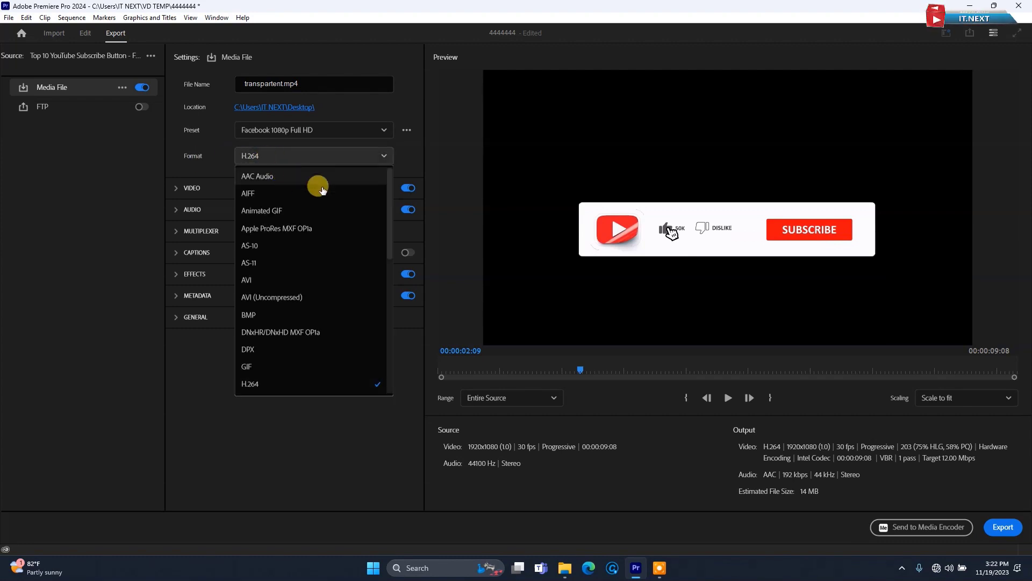
{"action": "left_click_drag", "start_coordinate": [390, 230], "coordinate": [394, 358]}
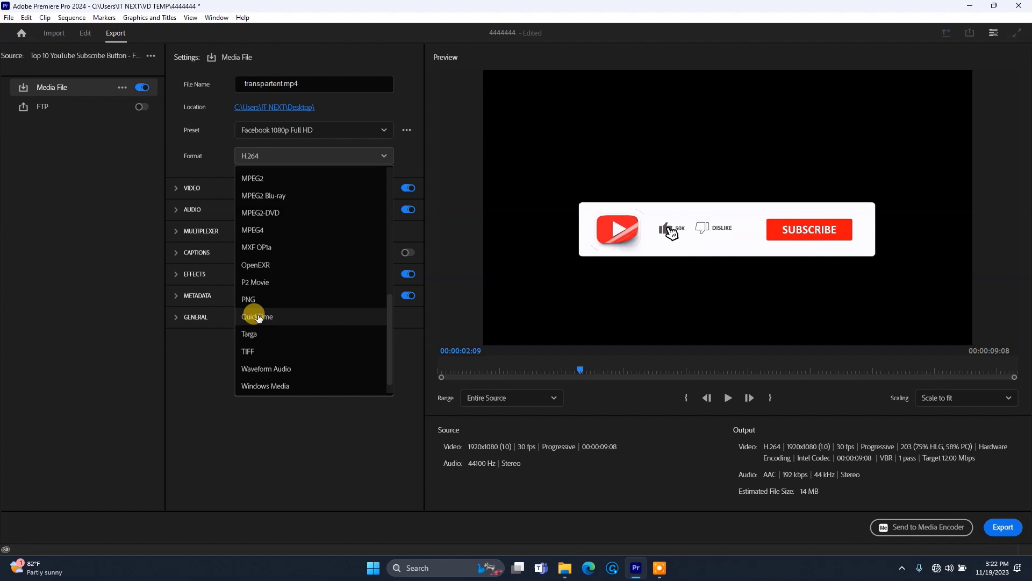
{"action": "left_click", "coordinate": [269, 317]}
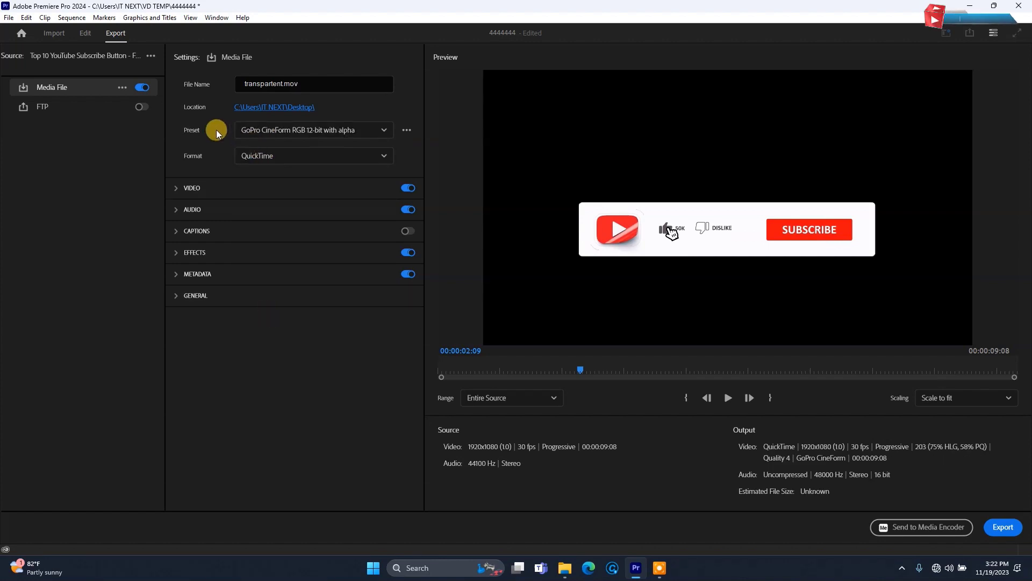
{"action": "mouse_move", "coordinate": [312, 130]}
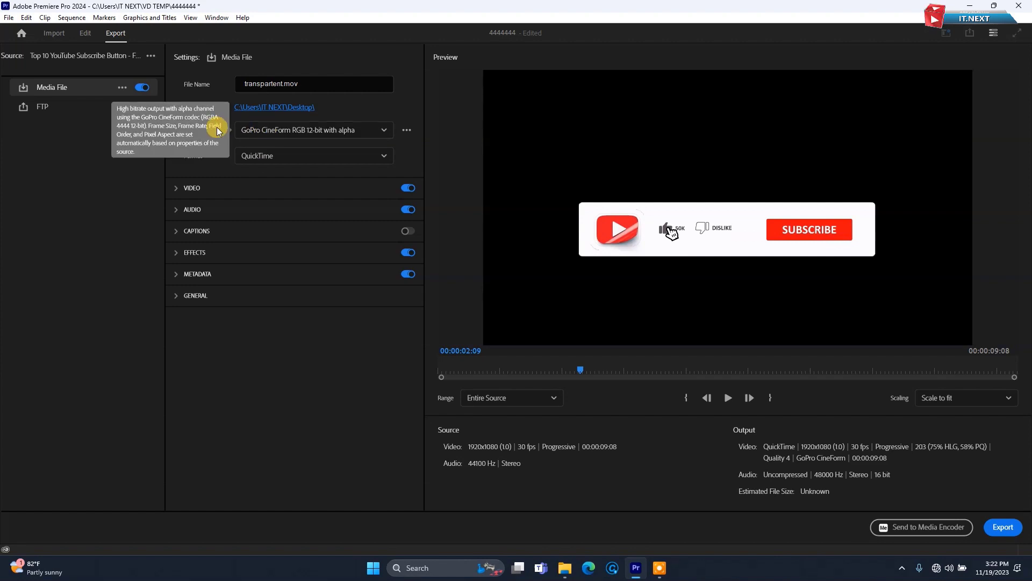
Keep the GoPro CineForm RGB 12-bit with alpha preset and raise quality to 5
{"action": "left_click", "coordinate": [305, 131]}
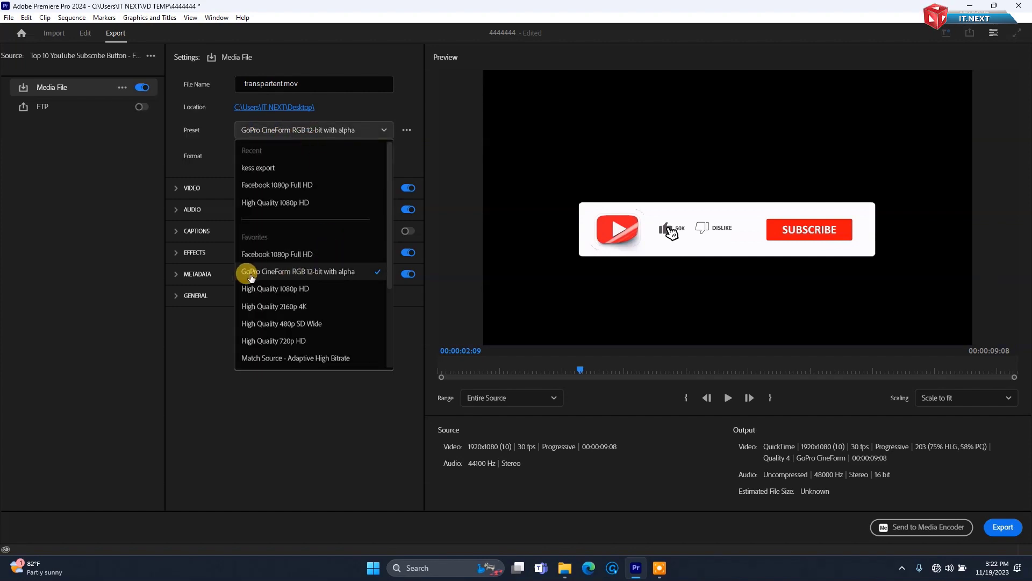
{"action": "left_click", "coordinate": [278, 273]}
{"action": "left_click_drag", "start_coordinate": [375, 255], "coordinate": [371, 258]}
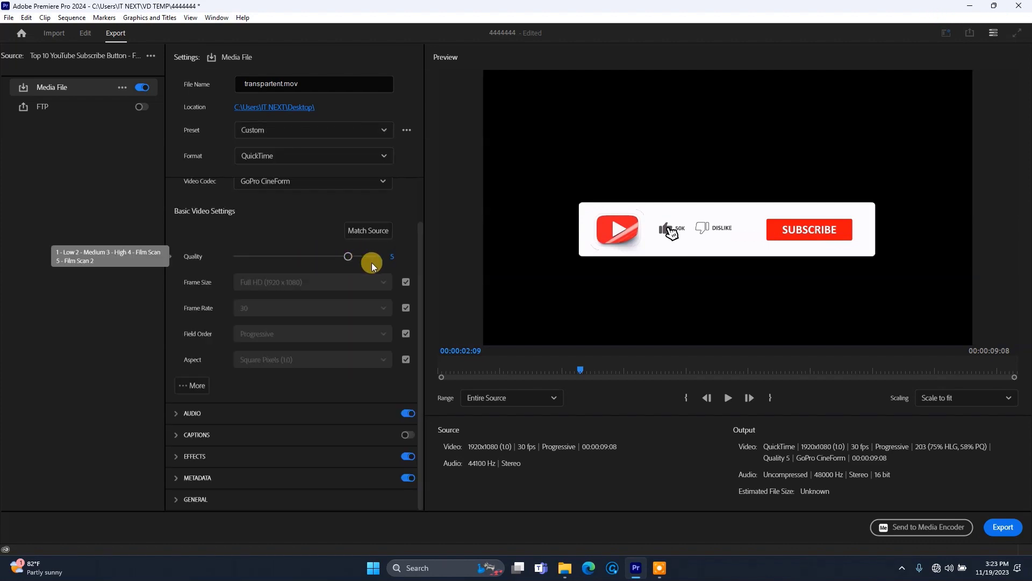
{"action": "left_click_drag", "start_coordinate": [422, 275], "coordinate": [427, 309]}
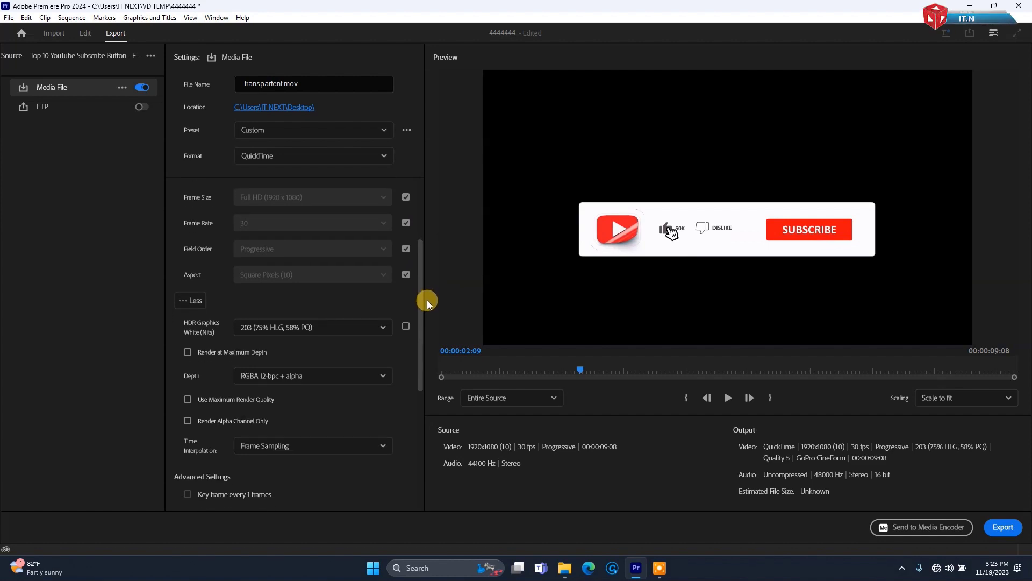
Enable Render at Maximum Depth and Use Maximum Render Quality for the export
{"action": "left_click", "coordinate": [189, 347]}
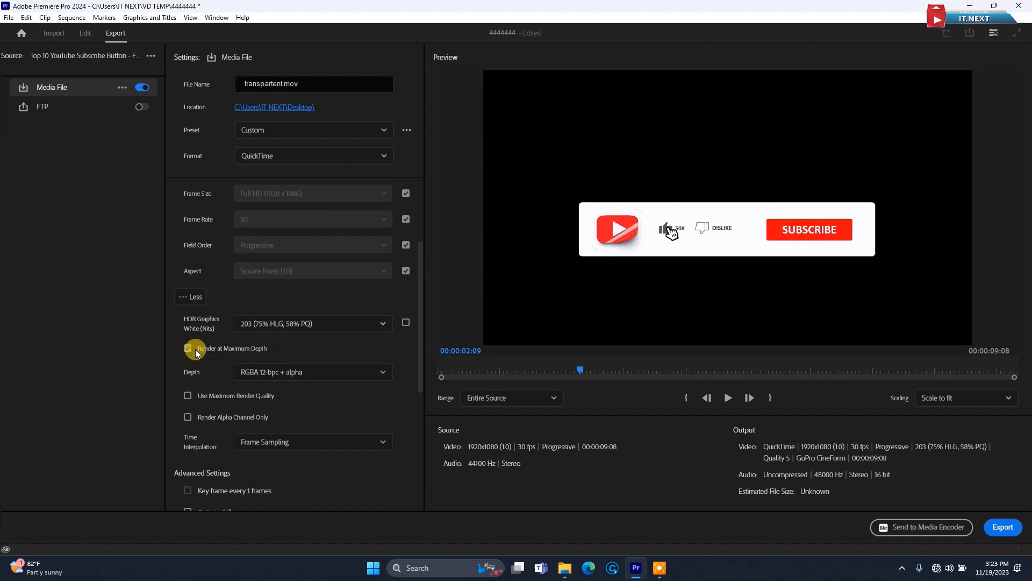
{"action": "left_click", "coordinate": [188, 394]}
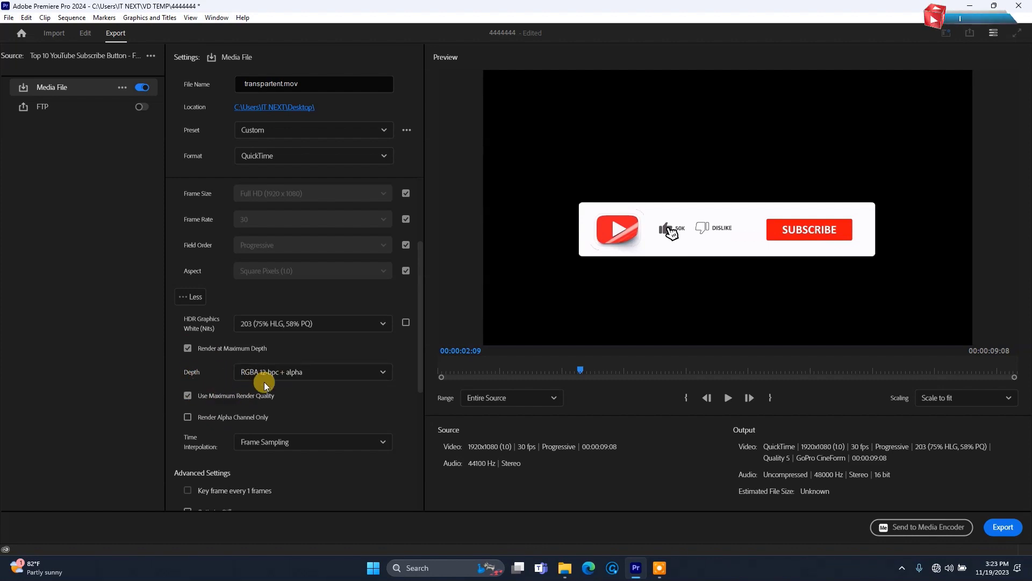
{"action": "scroll", "coordinate": [290, 372], "scroll_direction": "down", "scroll_amount": 5}
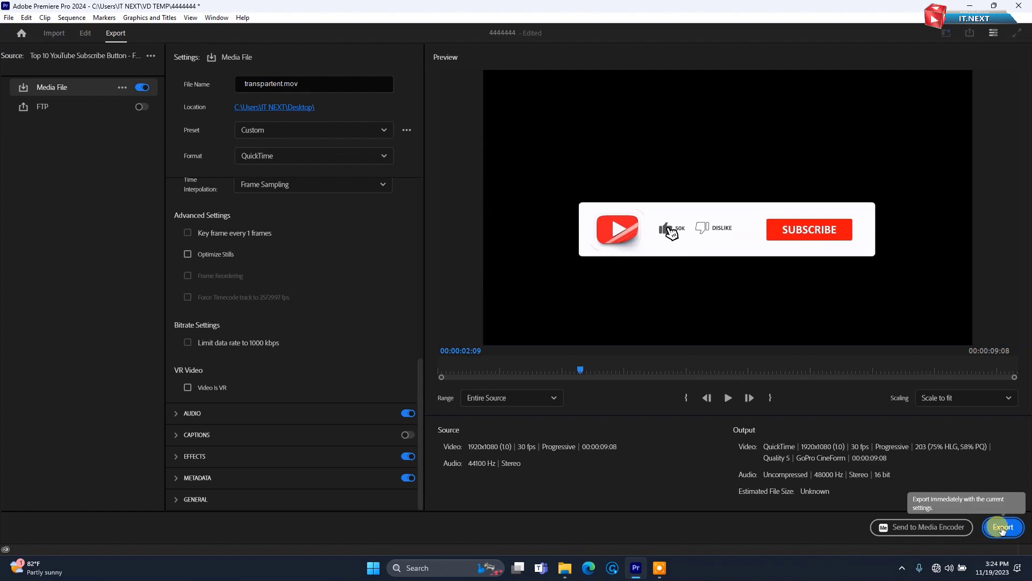
Export transparent.mov to the desktop and return to the Edit workspace
{"action": "left_click", "coordinate": [1003, 527]}
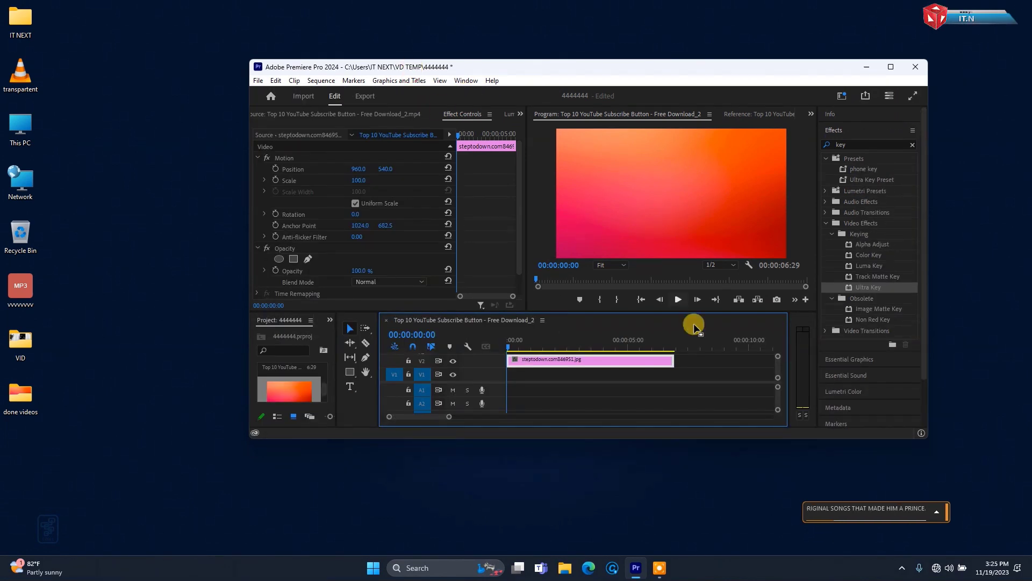
Place the gradient image on V1 and transparent.mov from the desktop above it on V2
{"action": "left_click_drag", "start_coordinate": [578, 361], "coordinate": [577, 373]}
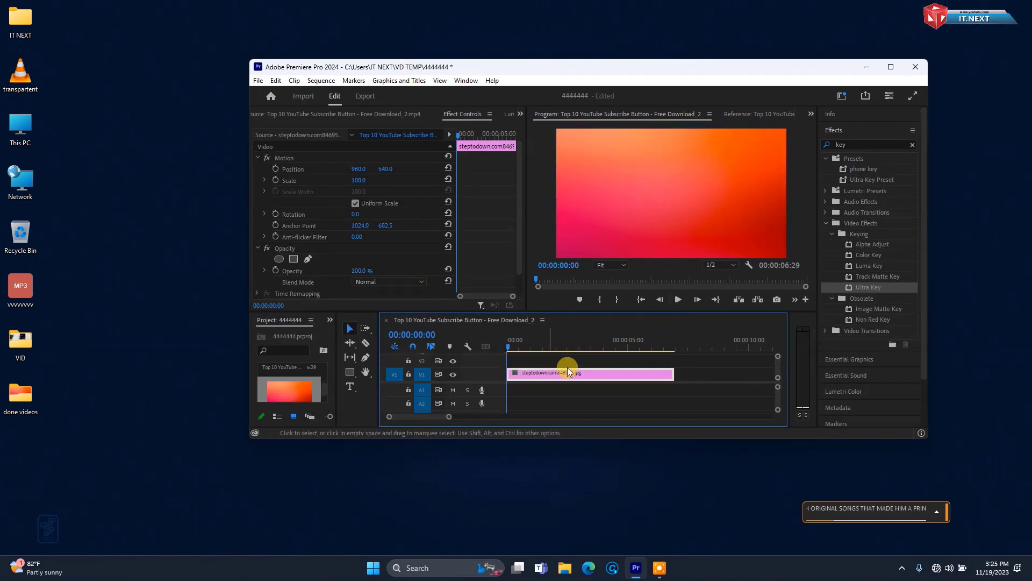
{"action": "left_click_drag", "start_coordinate": [23, 78], "coordinate": [509, 360]}
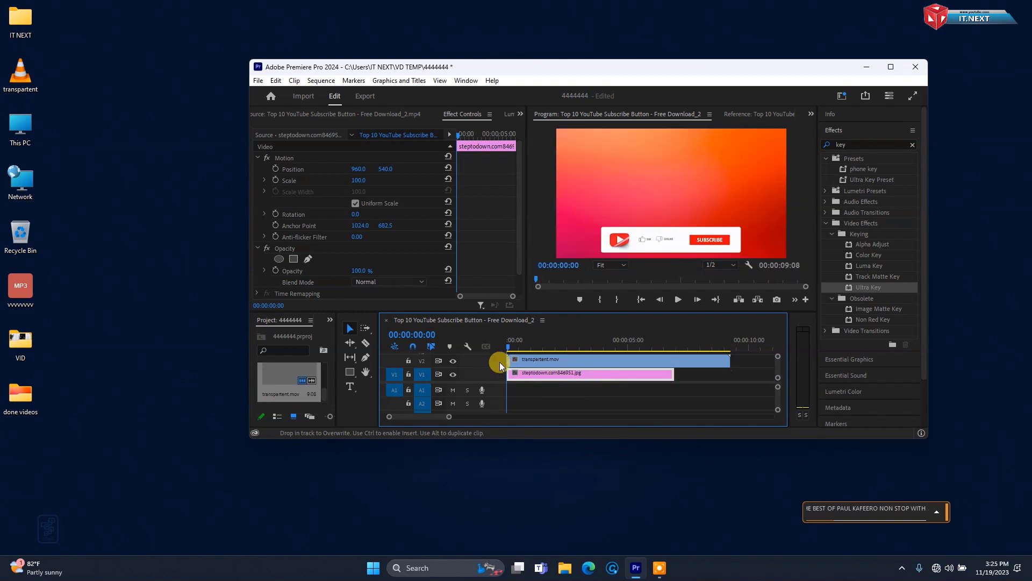
{"action": "left_click", "coordinate": [890, 66]}
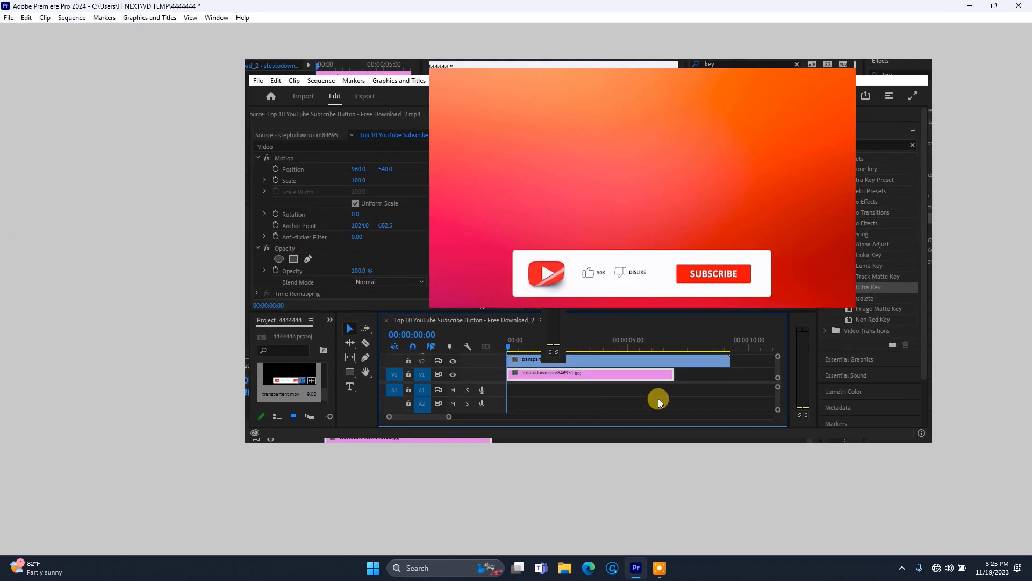
Extend the gradient to the movie's full length and play the composited overlay
{"action": "left_click_drag", "start_coordinate": [485, 460], "coordinate": [547, 459]}
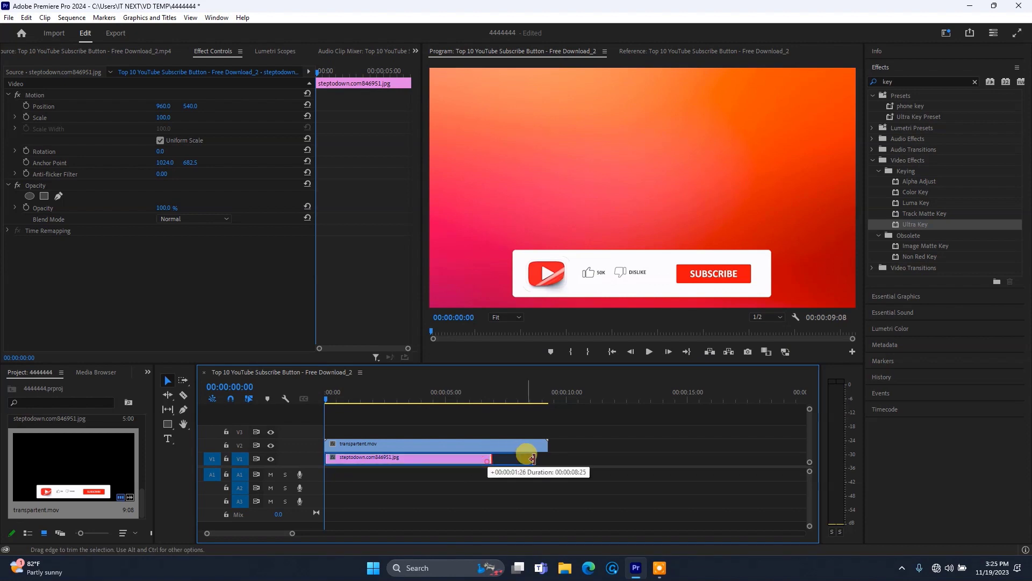
{"action": "left_click_drag", "start_coordinate": [489, 401], "coordinate": [325, 404]}
{"action": "key", "text": "space"}
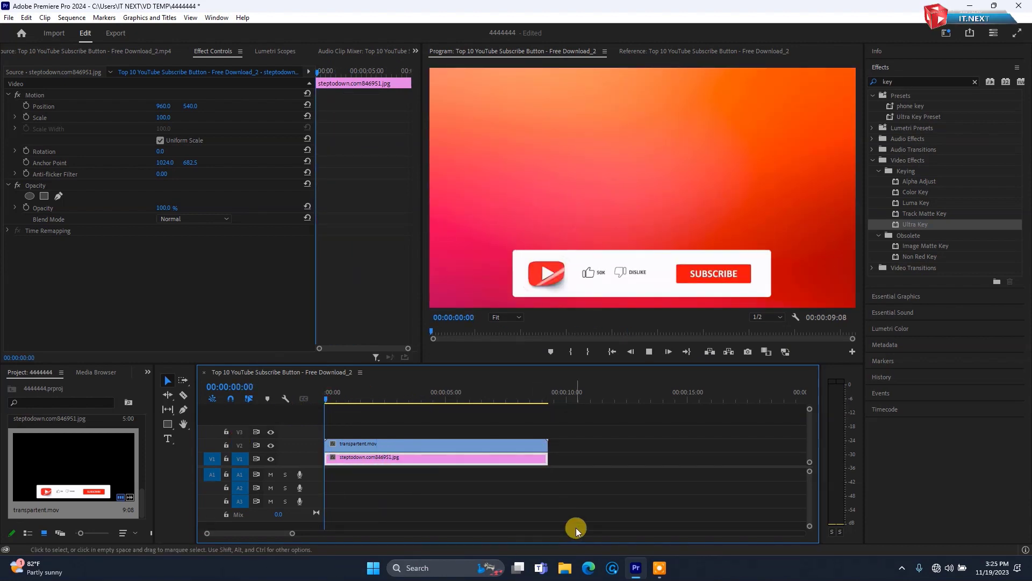